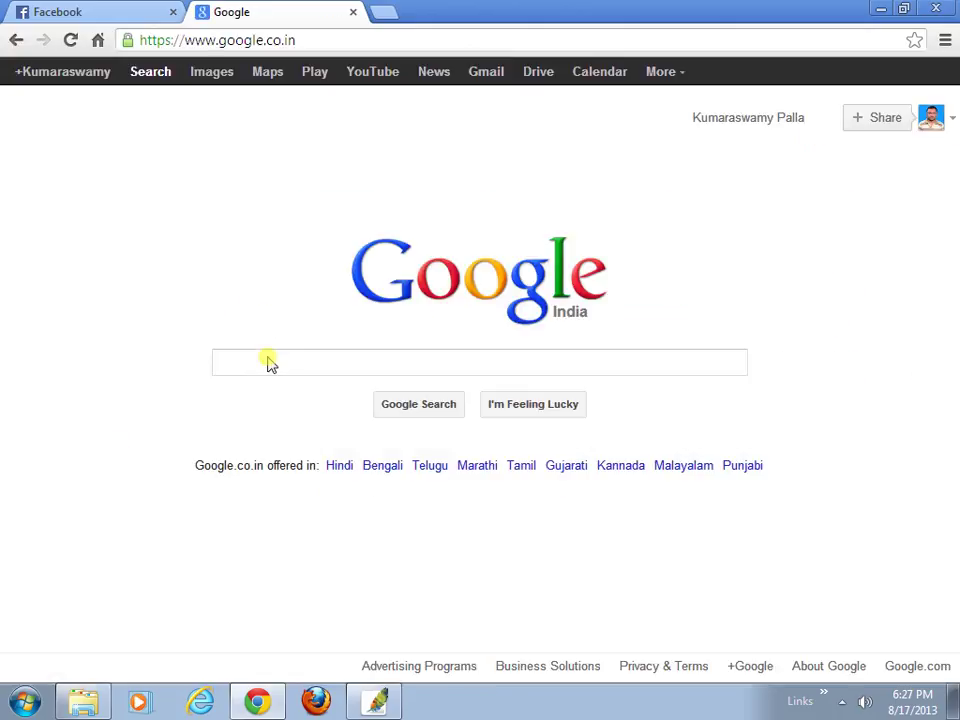
- Search Google for 'videocon d2h' by typing 'vediocan' and choosing the corrected suggestion
click(312, 363)
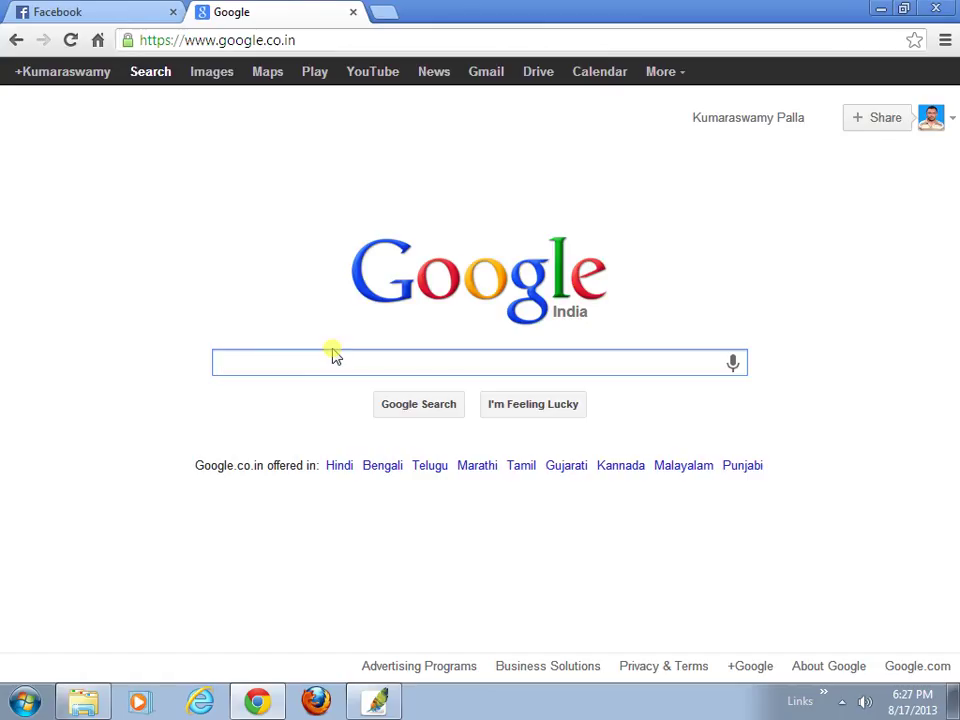
text(ved)
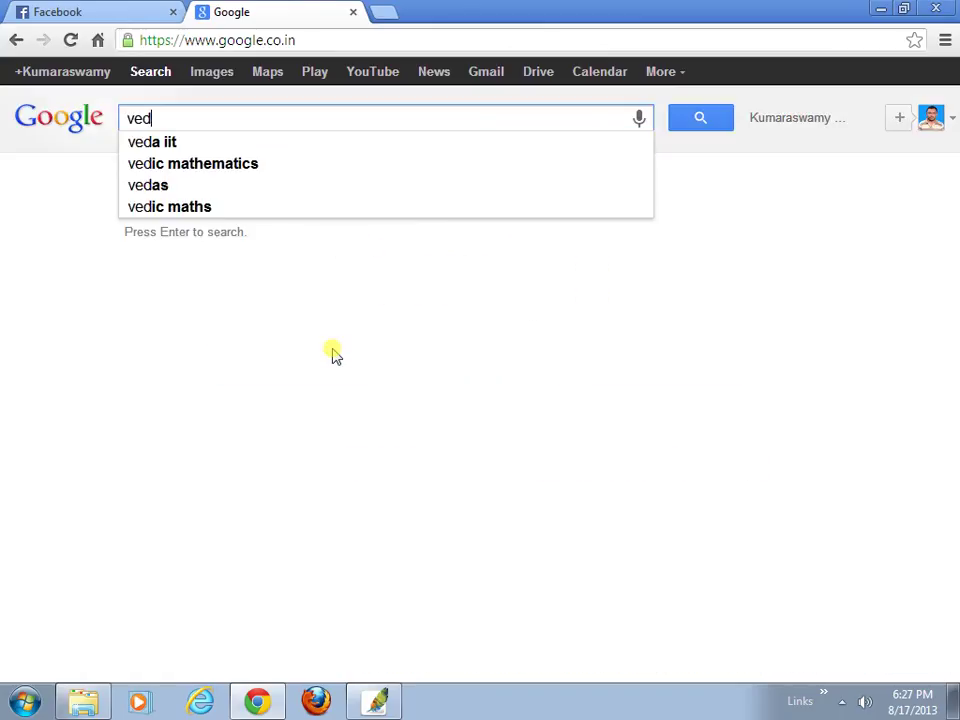
text(i)
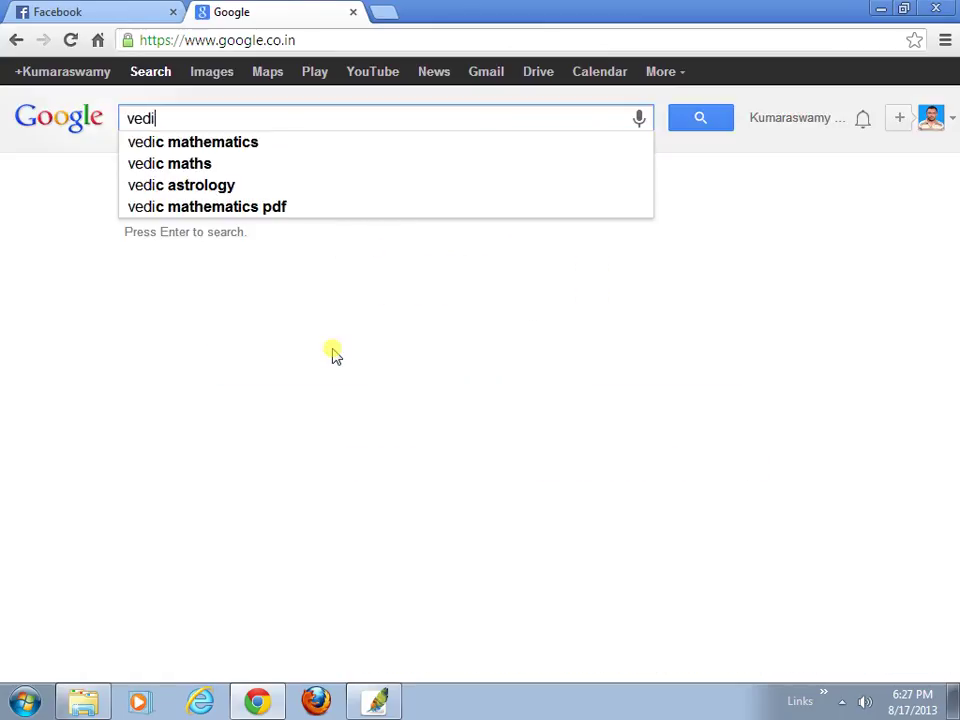
text(ocan)
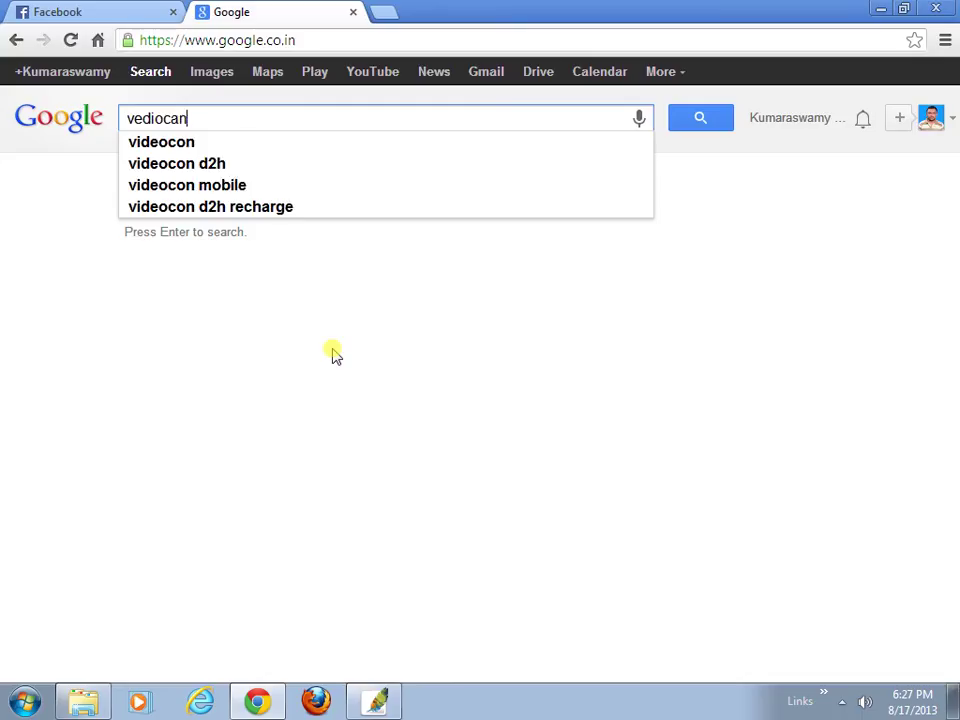
click(212, 165)
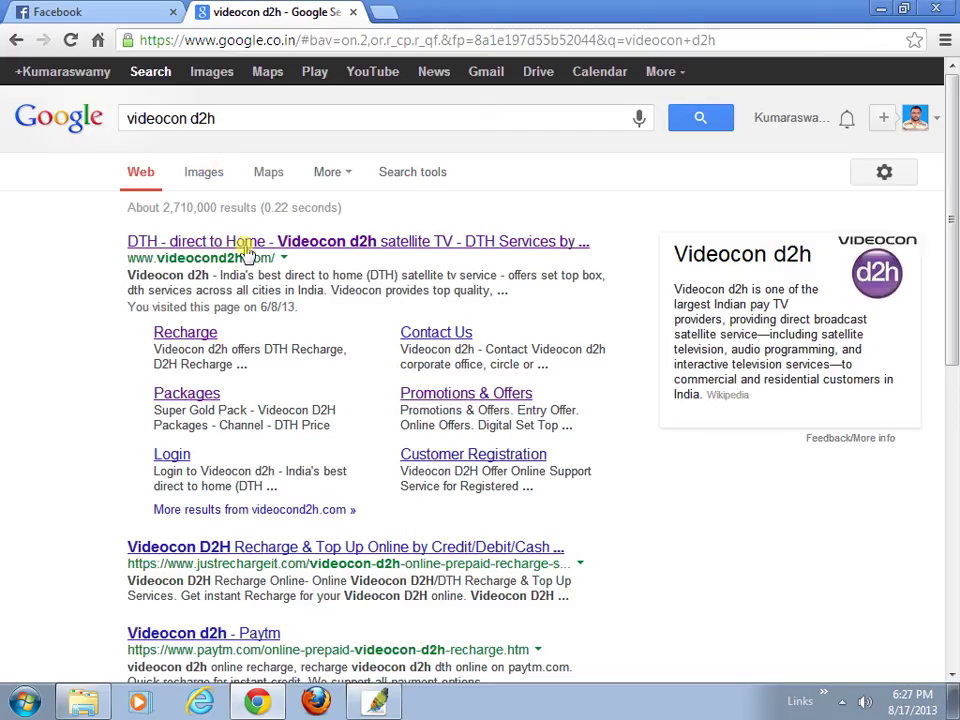
- Go to the official Videocon d2h recharge page and enter the customer ID for Net Banking
click(246, 245)
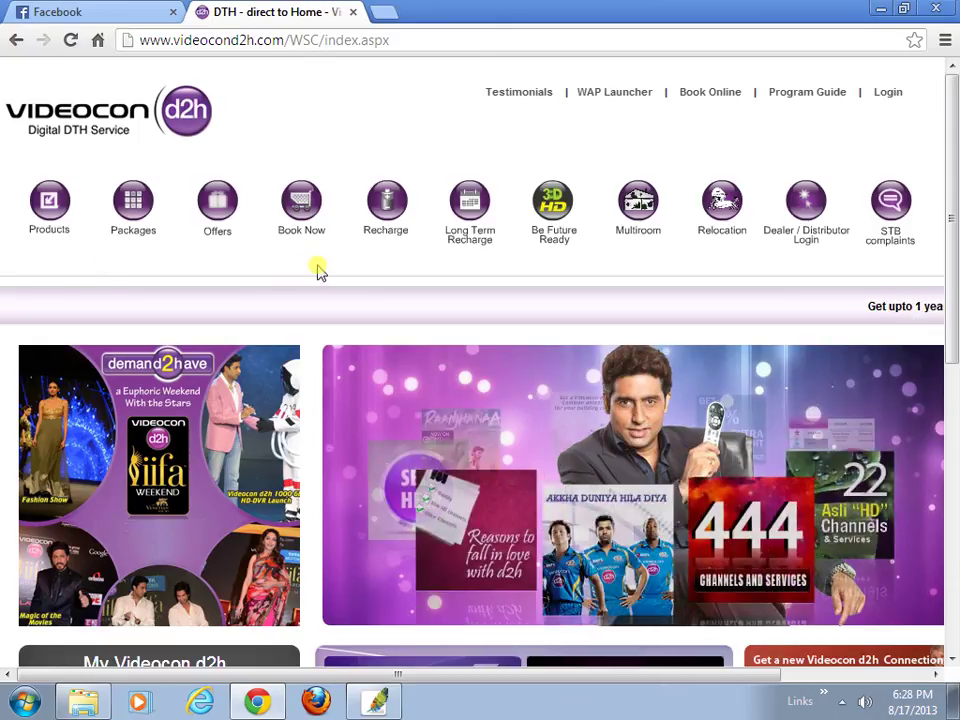
click(387, 201)
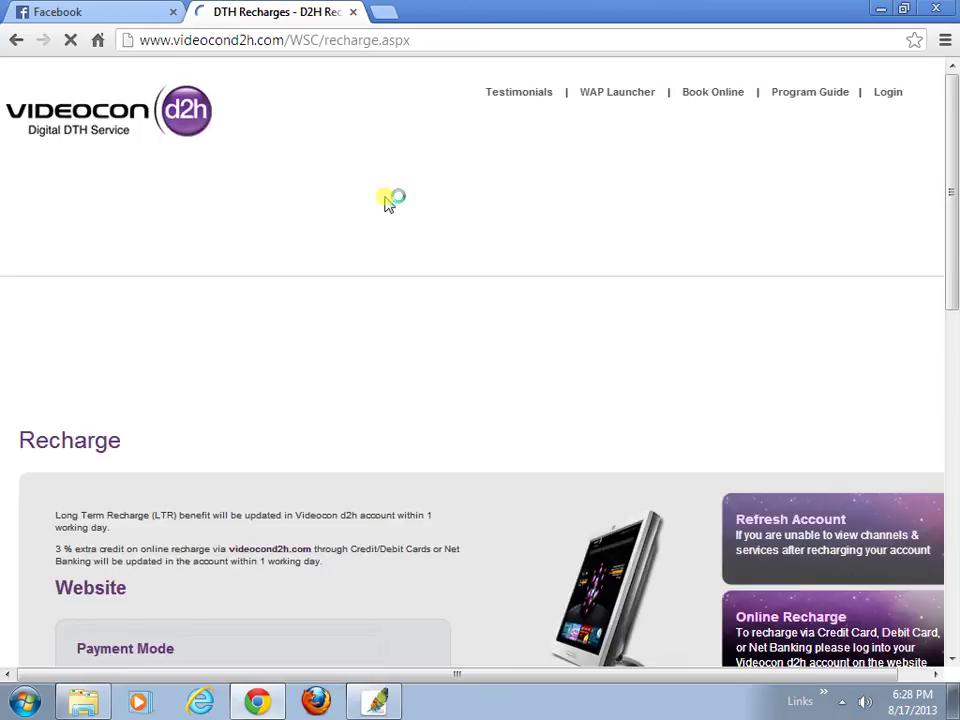
scroll(448, 268, down, 5)
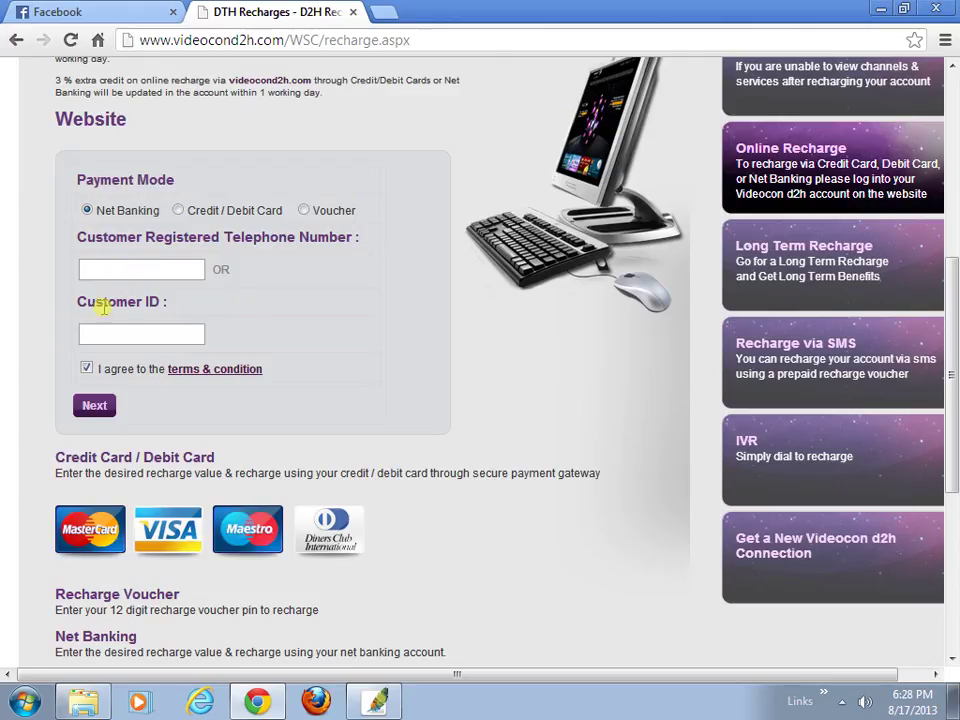
click(133, 333)
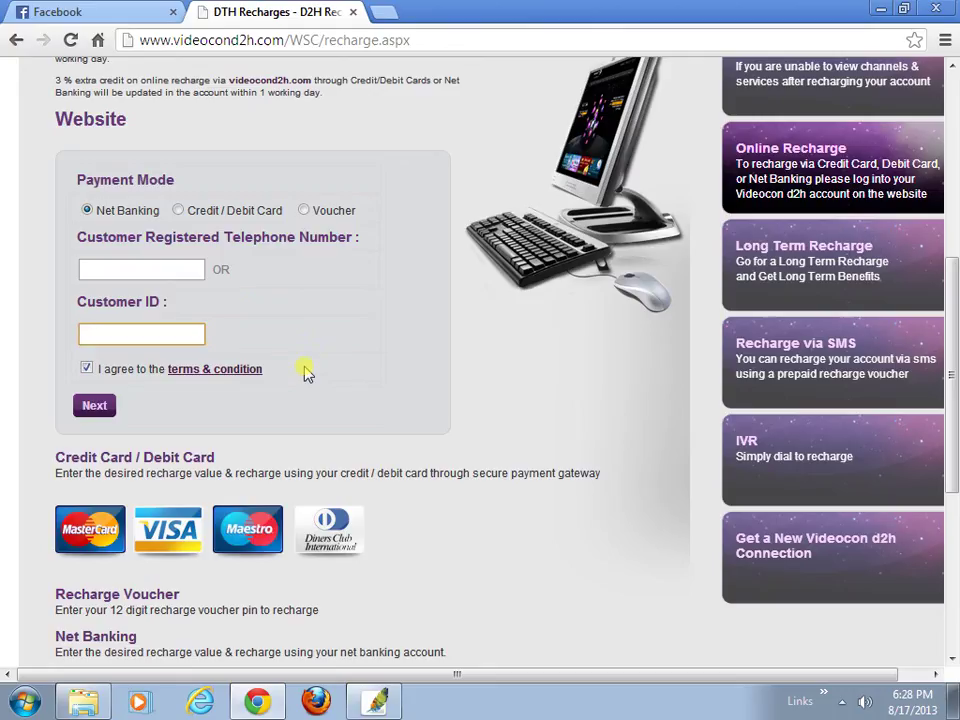
- Continue to the amount step, enter 200 rupees, and fill in the verification text
click(104, 411)
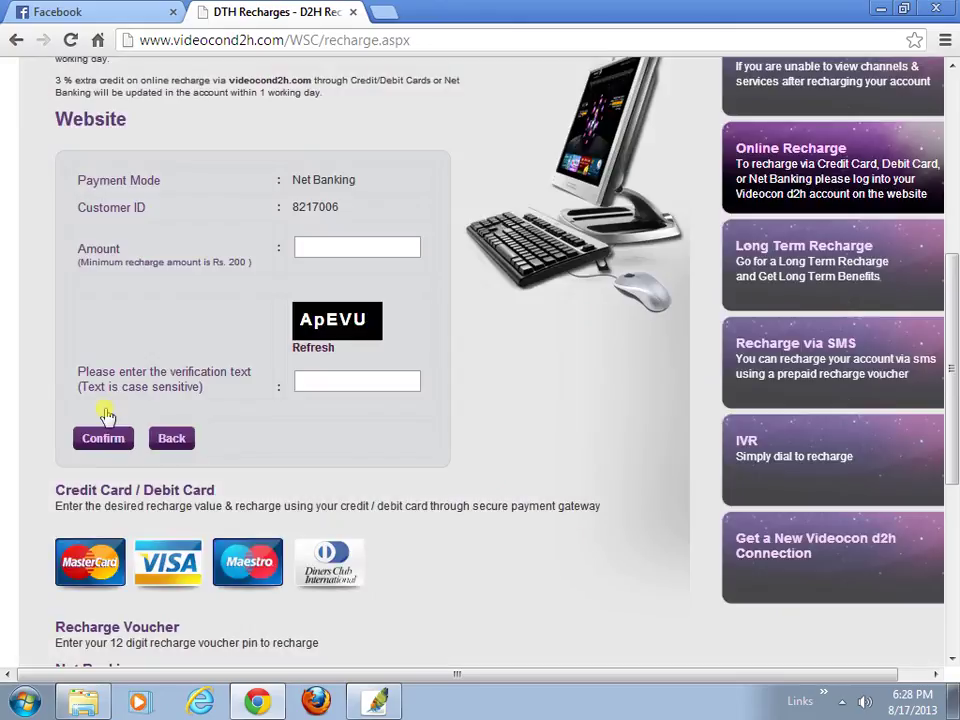
click(308, 245)
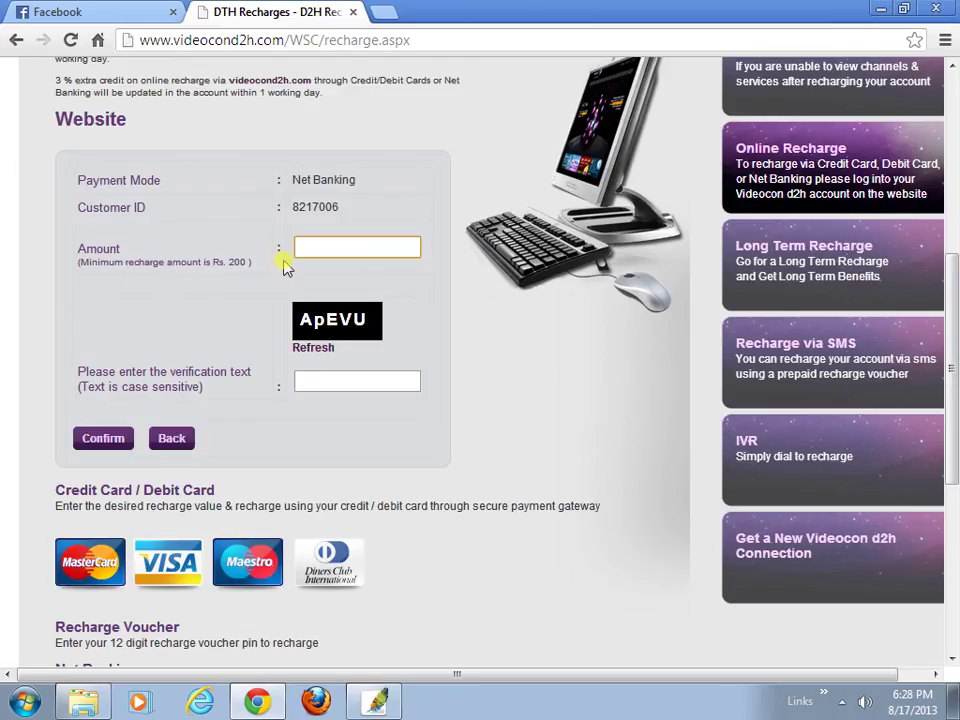
text(200)
click(326, 382)
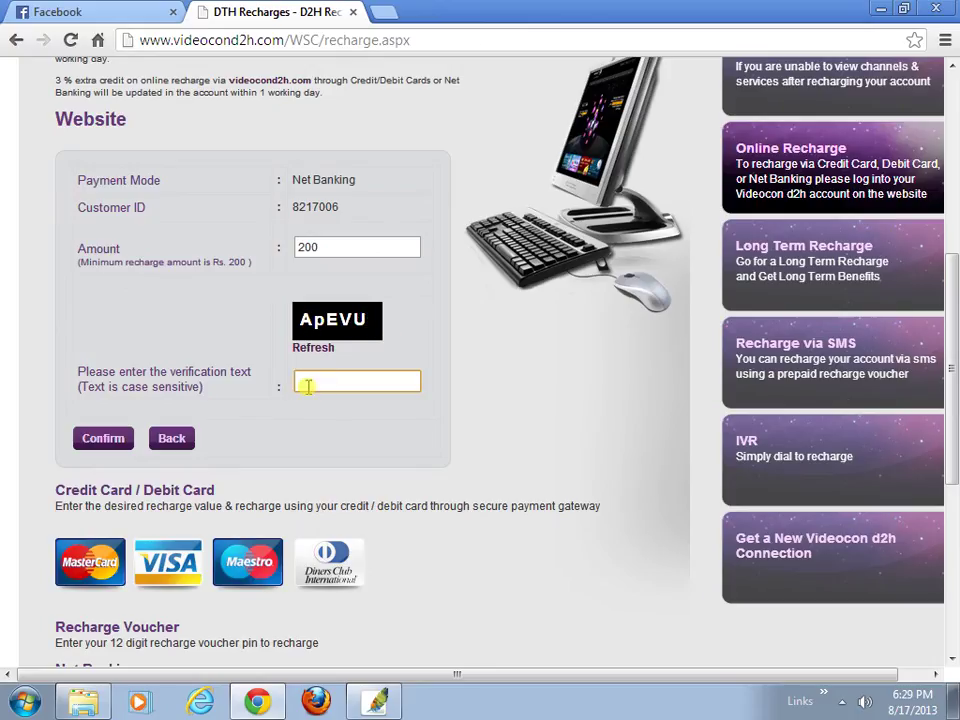
text(ApEV)
key(BackSpace)
text(VU)
- Confirm the recharge and continue to payment with State Bank of India as the bank
click(110, 442)
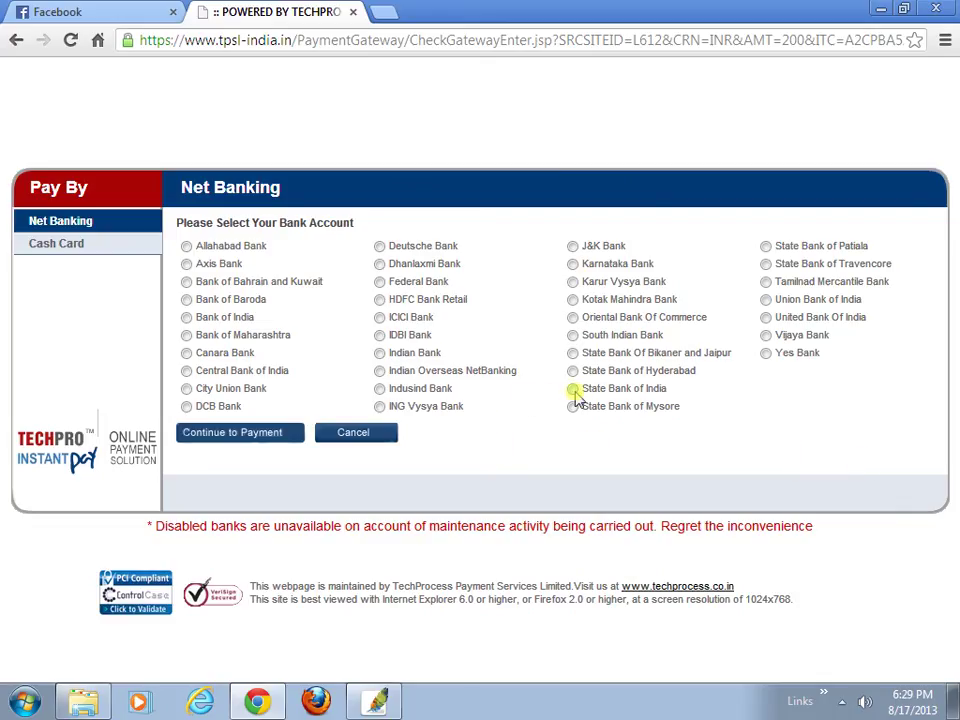
click(574, 392)
click(262, 440)
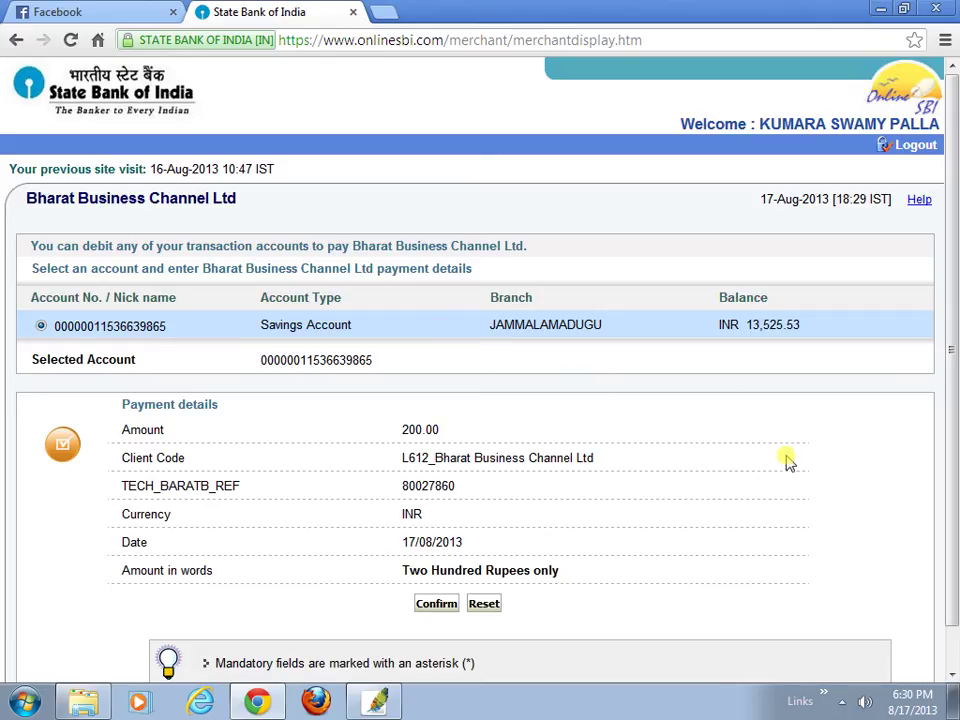
- Accept the 200.00 payment to Bharat Business Channel Ltd from the savings account
scroll(786, 459, down, 1)
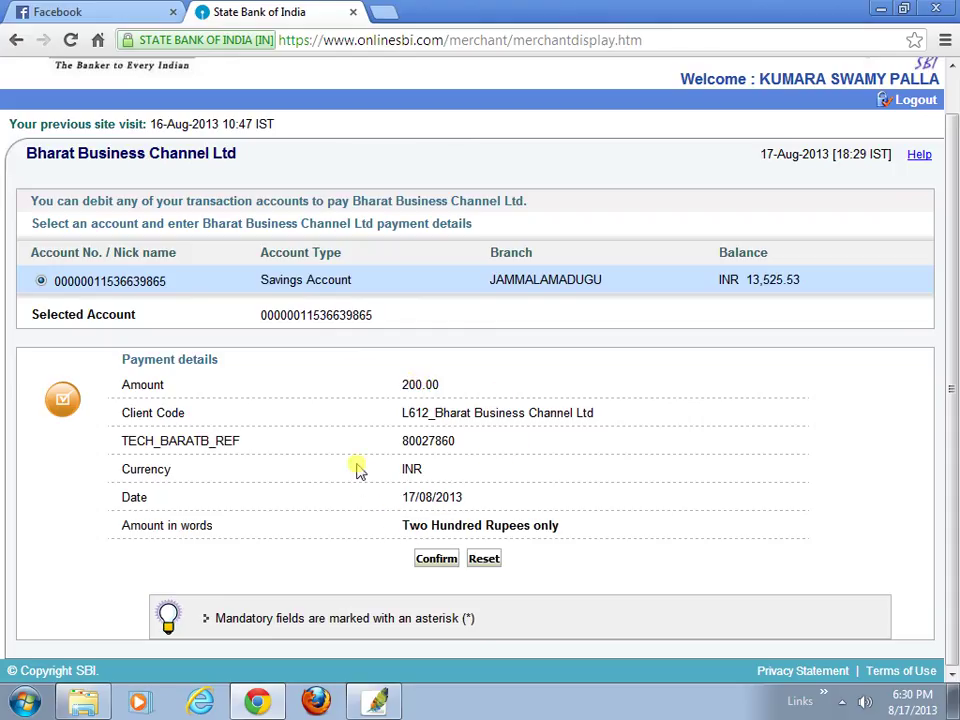
click(436, 560)
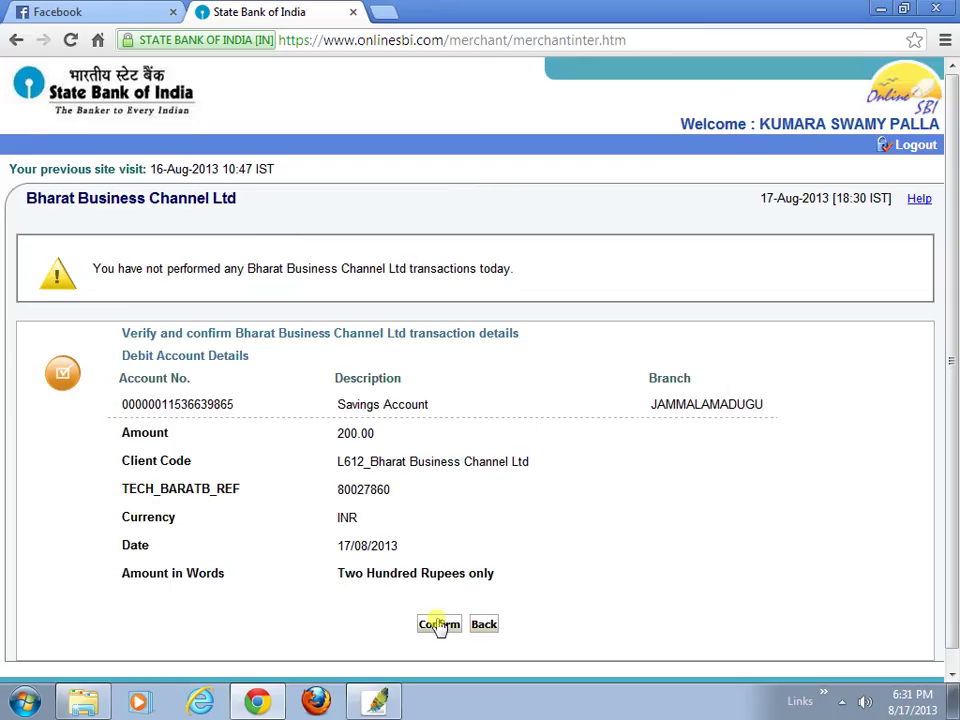
- Confirm the verified transaction and authorize it with the SMS high security password
click(438, 624)
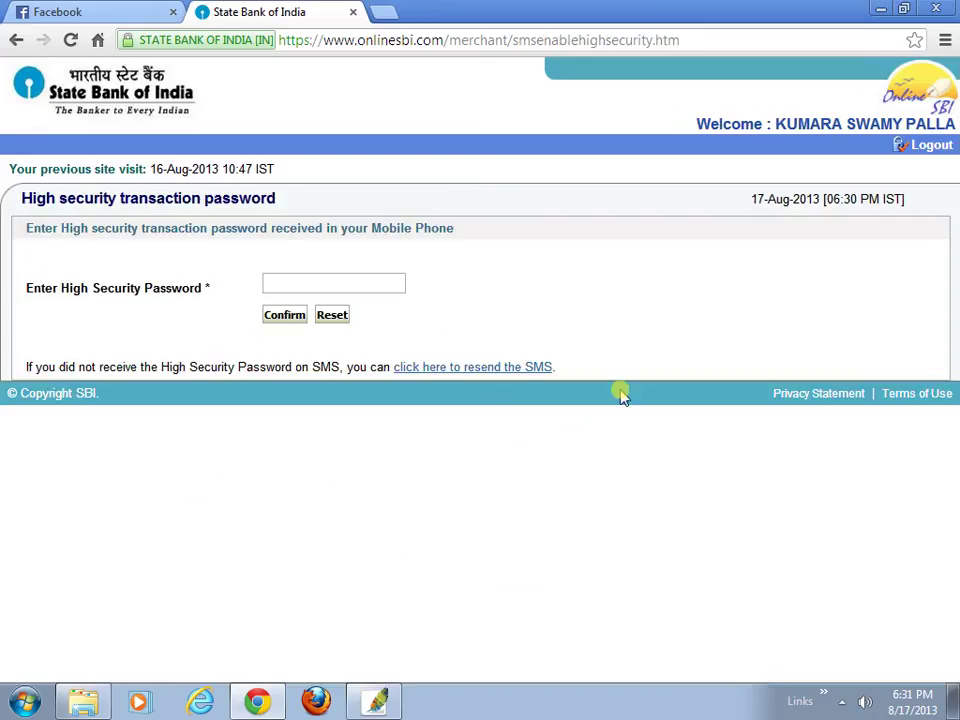
click(289, 281)
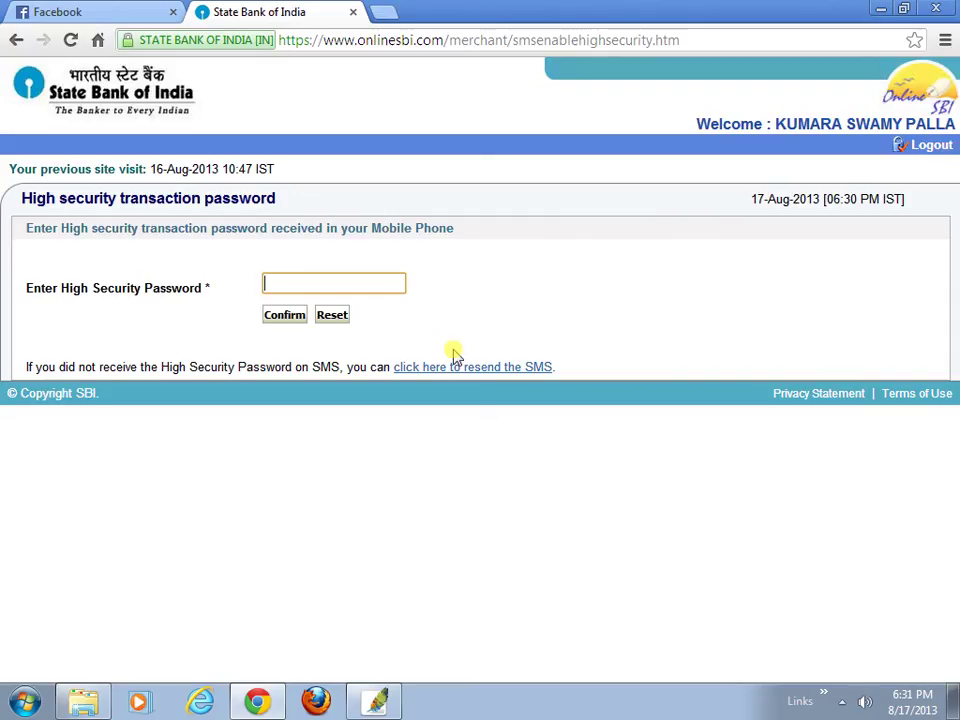
text(••••••••)
click(279, 318)
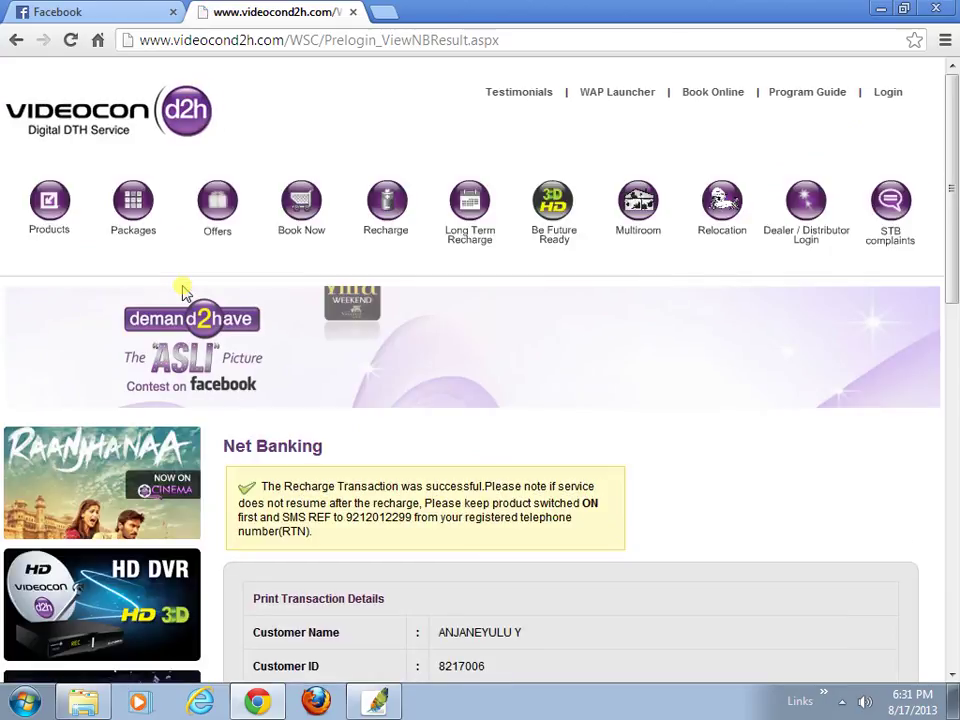
- Scroll through the success receipt showing the balance rising from 3.26 to 203.26
scroll(586, 346, down, 1)
scroll(590, 352, down, 3)
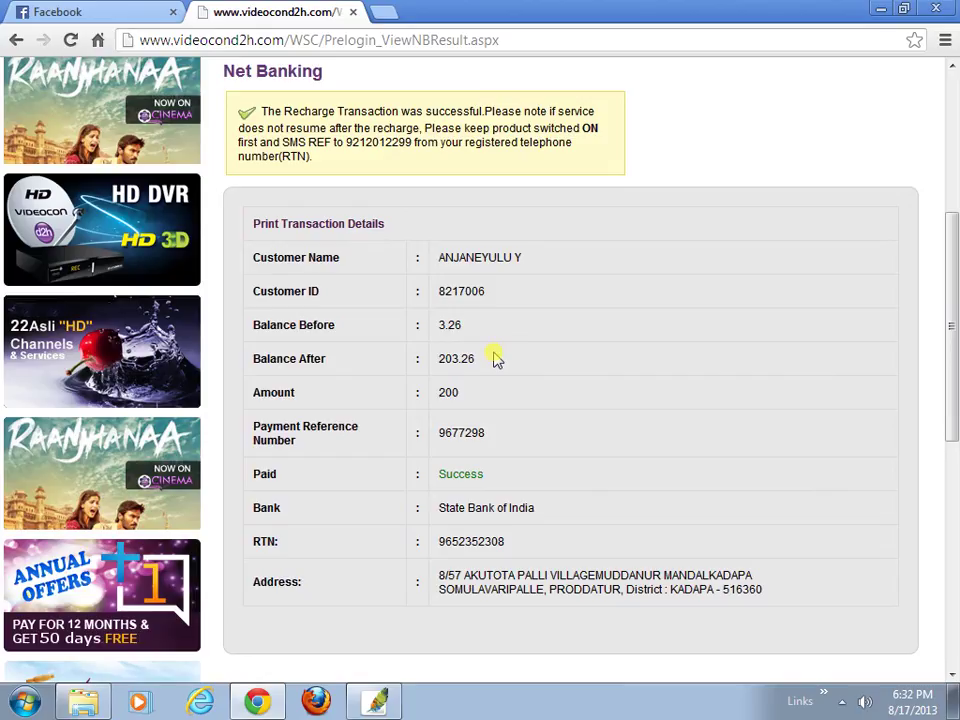
scroll(497, 358, down, 1)
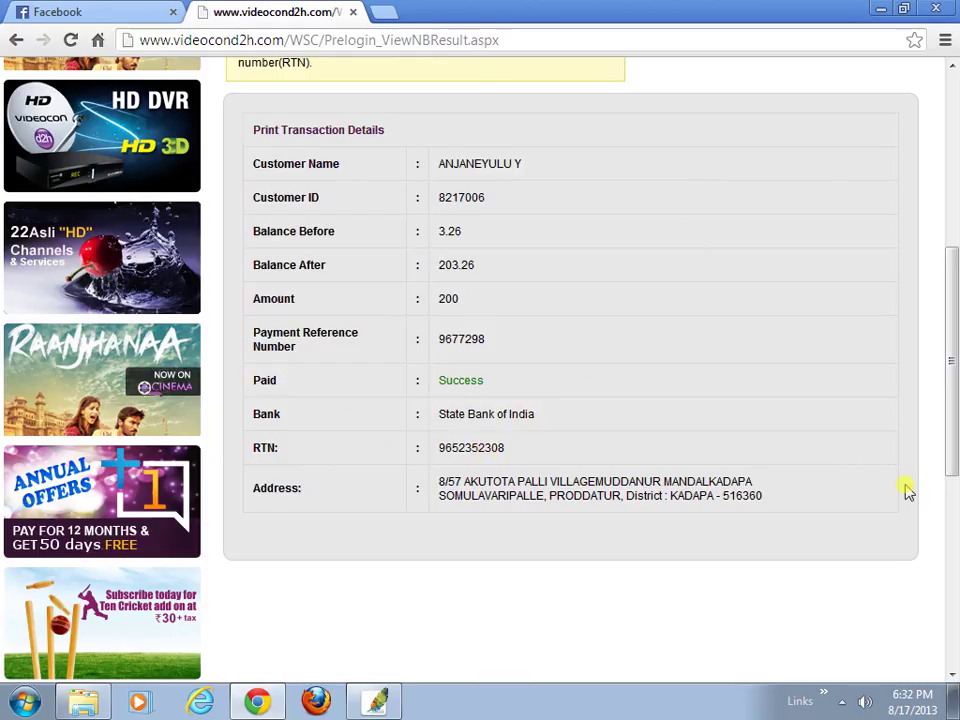
scroll(915, 488, down, 3)
scroll(920, 500, up, 5)
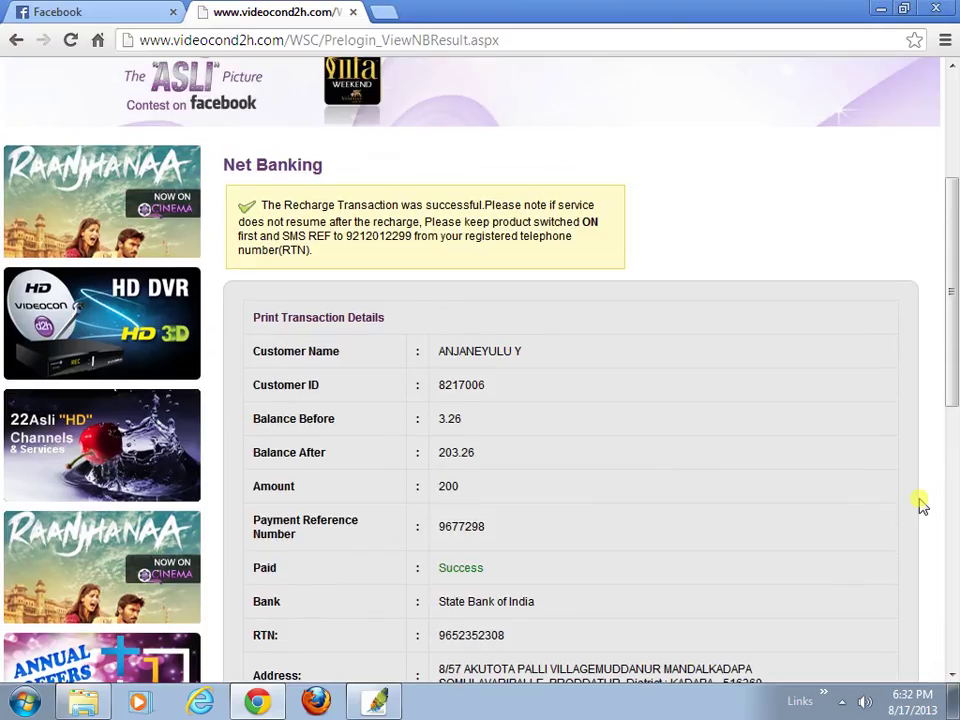
scroll(920, 505, up, 3)
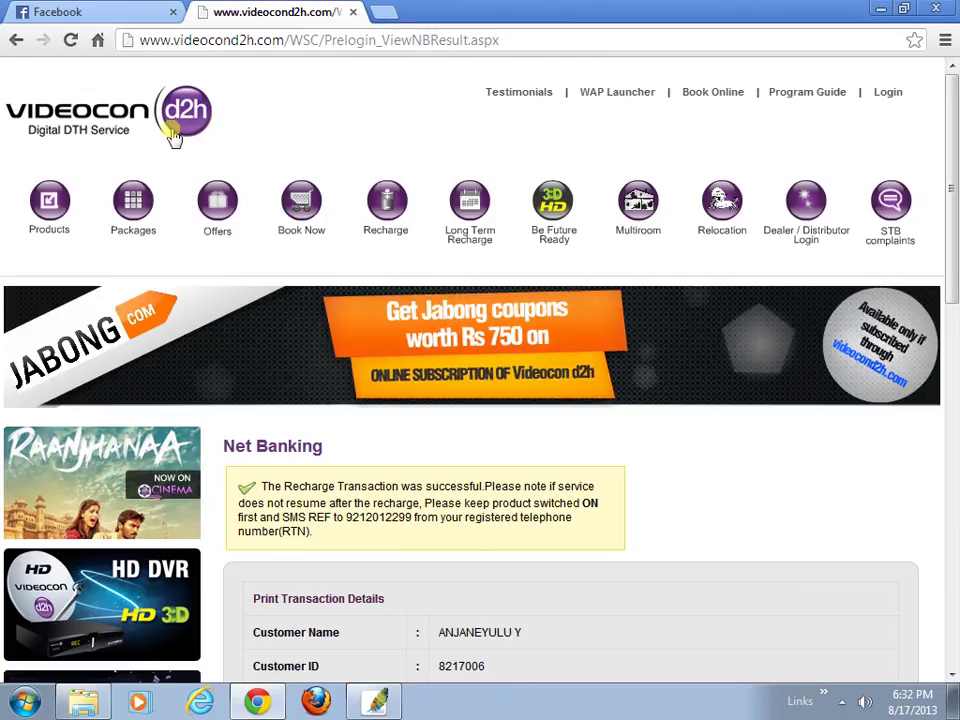
scroll(745, 536, down, 1)
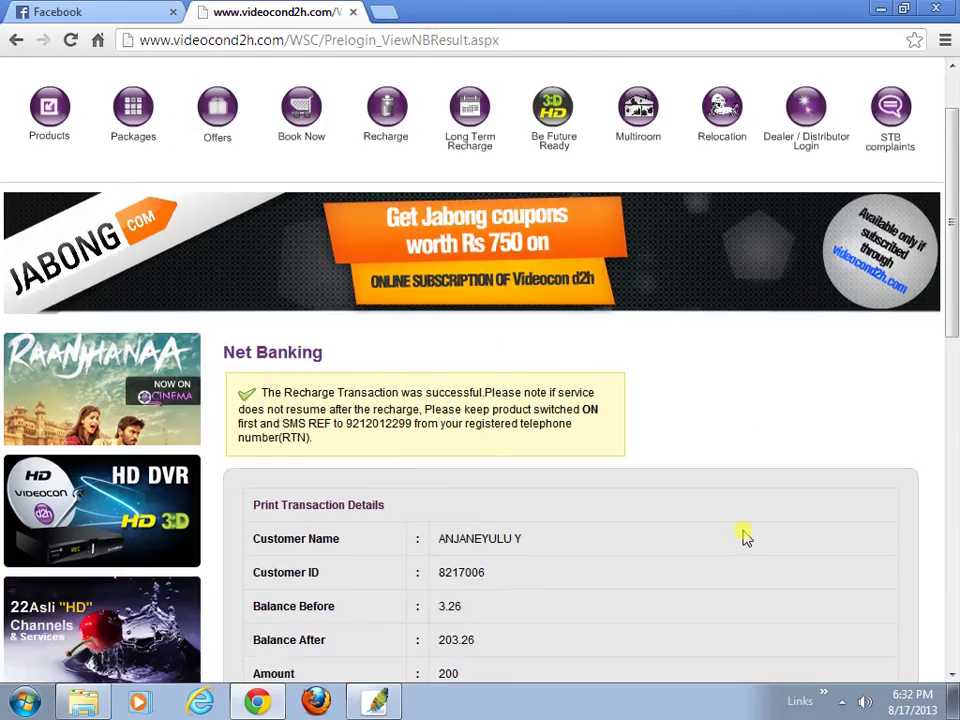
scroll(745, 536, down, 2)
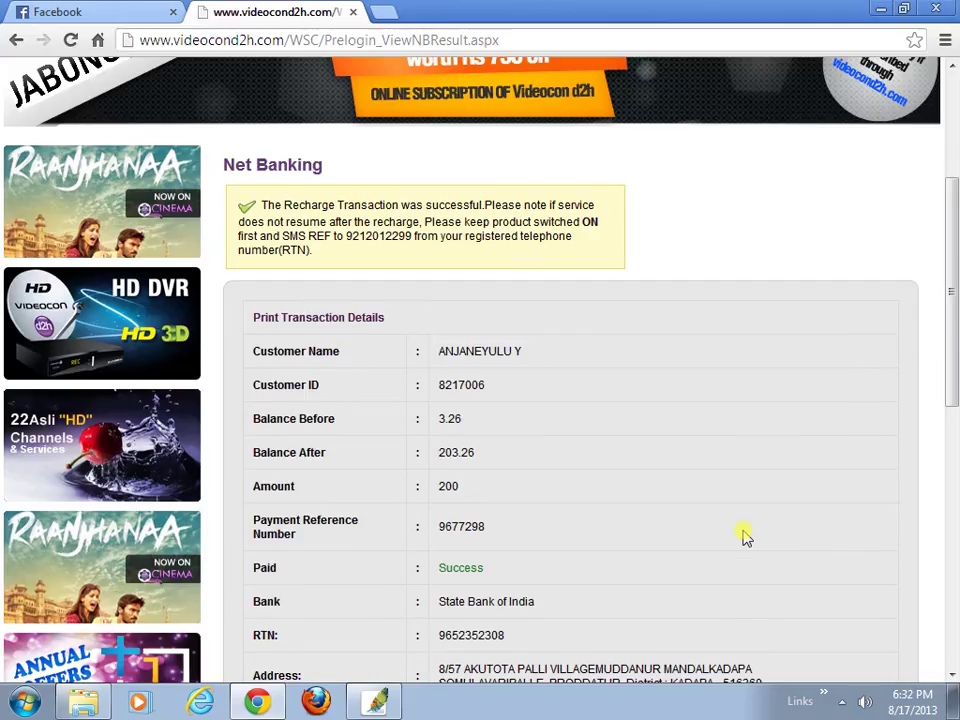
scroll(745, 536, down, 1)
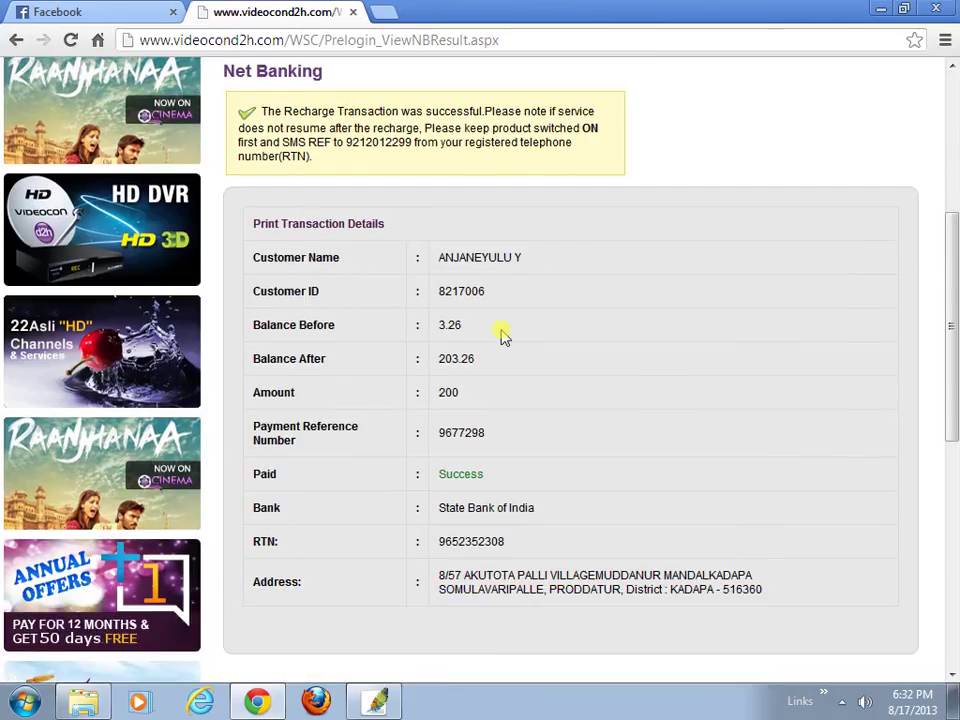
click(252, 222)
- Select the receipt's transaction details table down to the Address row, then open and close the Start menu
drag(252, 222, 772, 622)
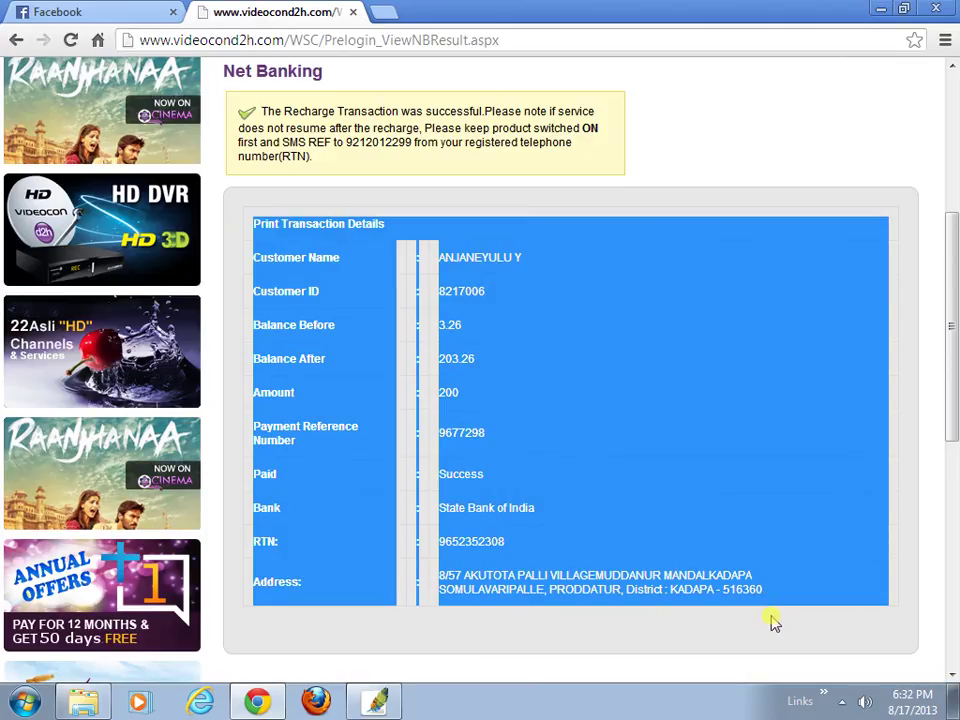
click(24, 702)
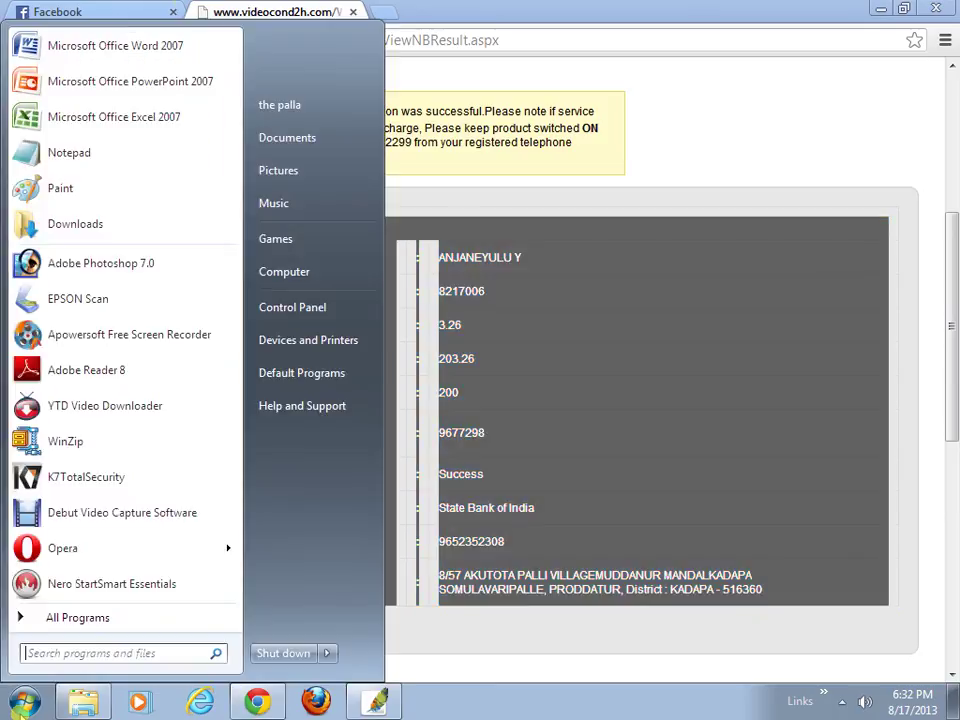
click(158, 48)
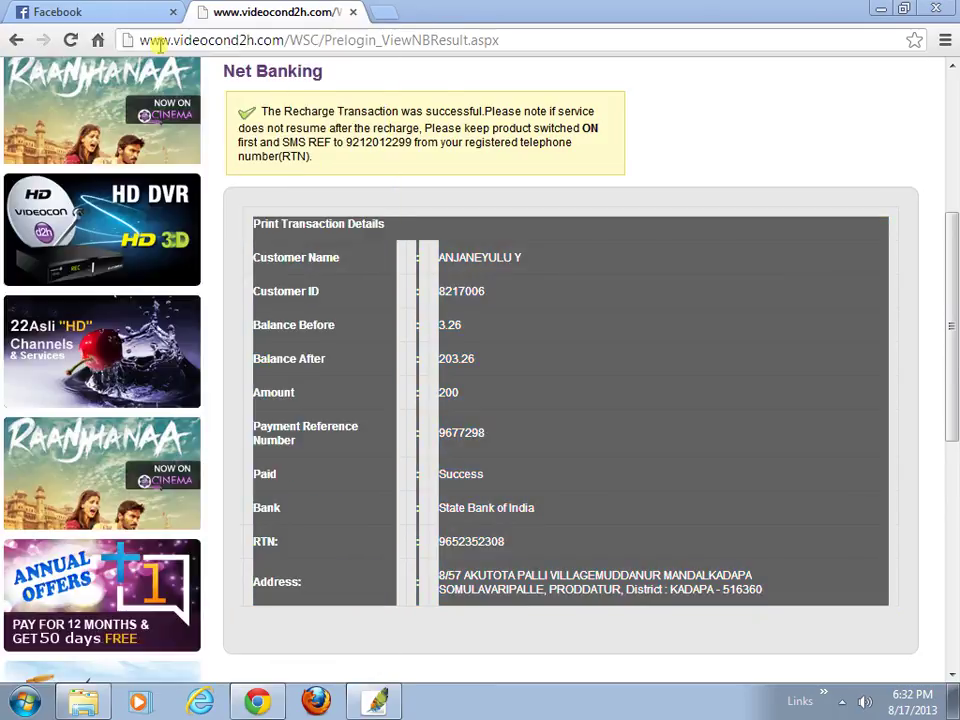